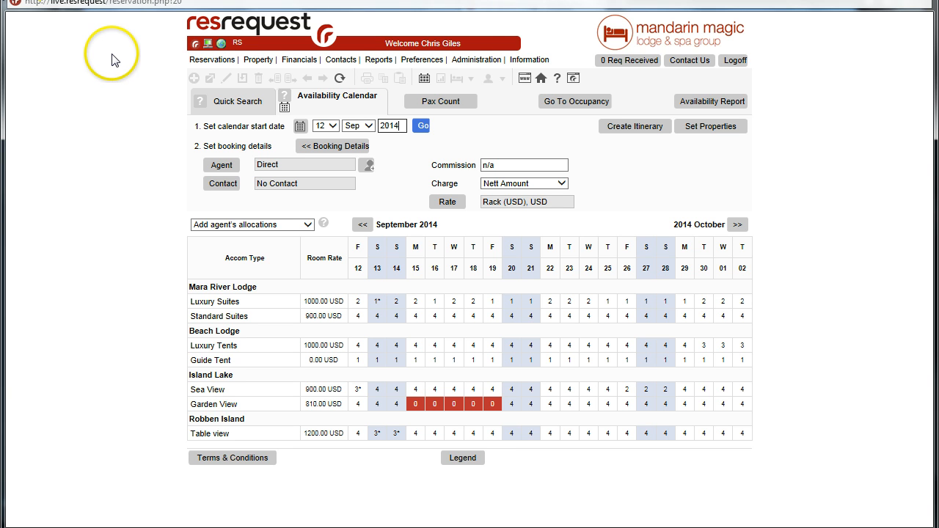
# Open the User Access setup and load the Reservations group from the access group list.
pyautogui.click(463, 60)
pyautogui.moveTo(468, 152)
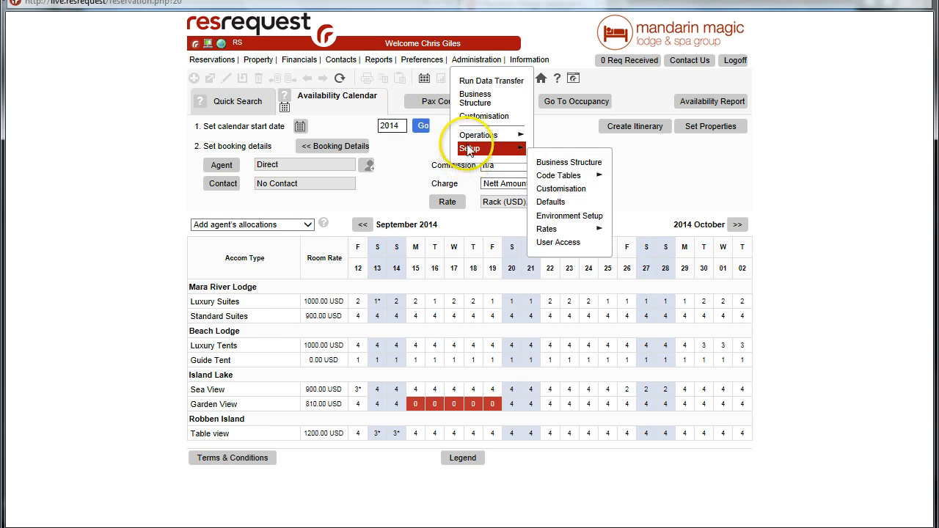
pyautogui.click(554, 244)
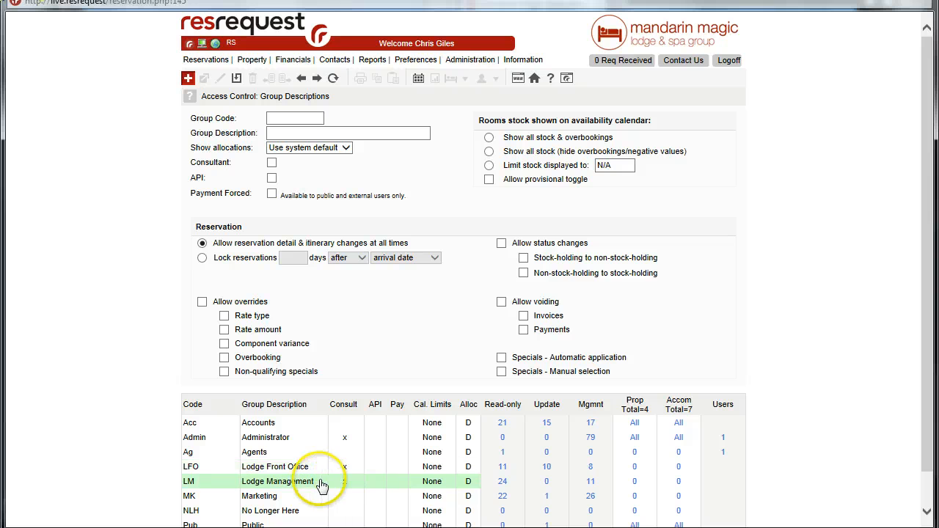
pyautogui.scroll(-1, 316, 507)
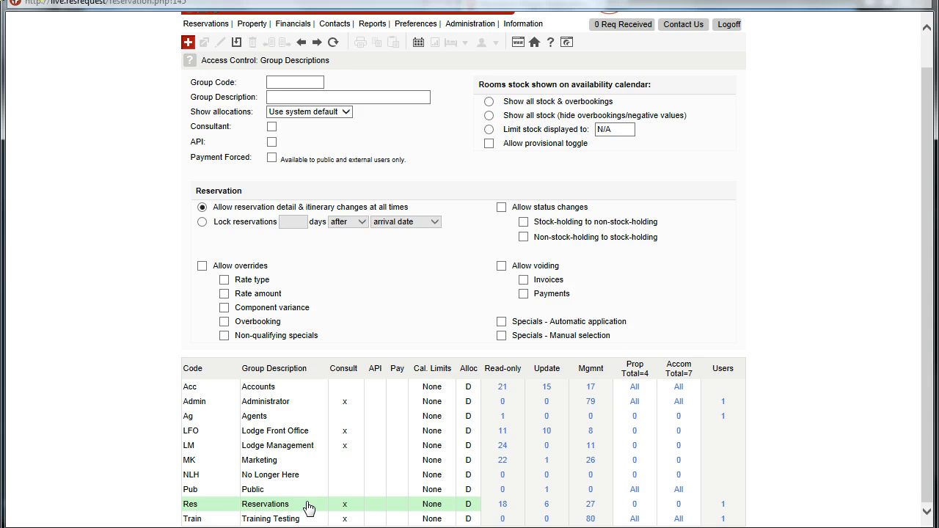
pyautogui.click(308, 506)
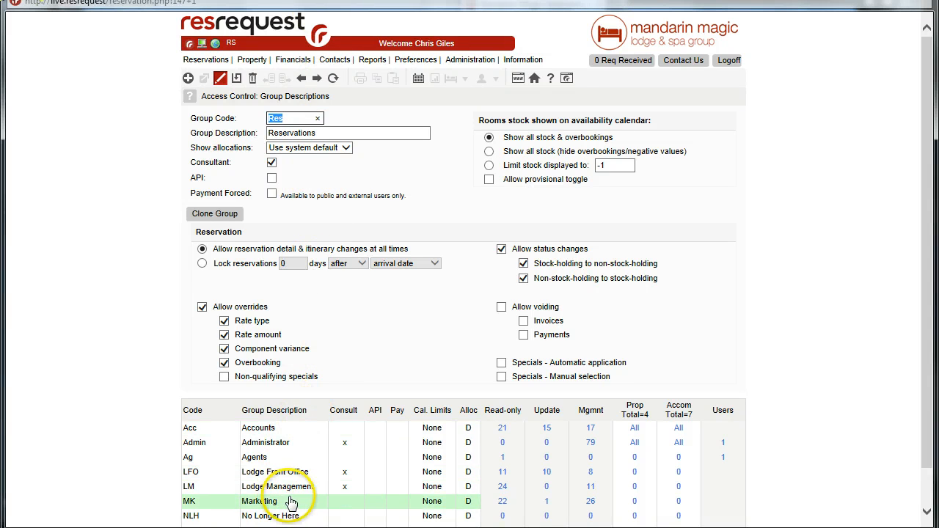
# Open the Reservations group's function access rights and review the access level assigned to each function.
pyautogui.scroll(-1, 834, 446)
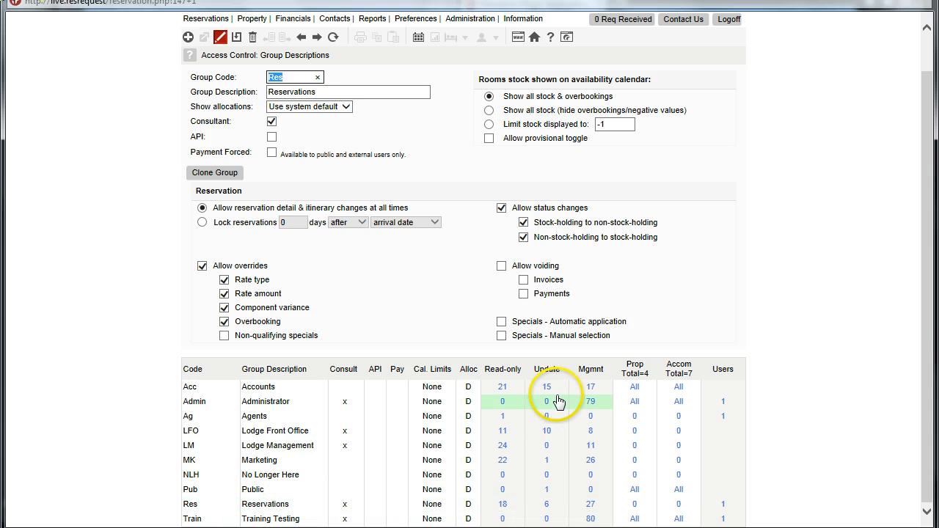
pyautogui.click(556, 508)
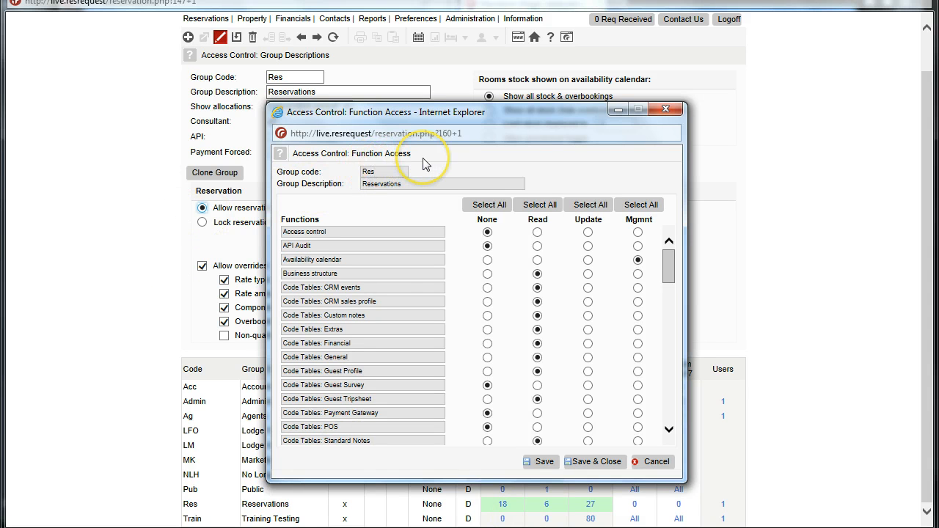
pyautogui.moveTo(493, 116); pyautogui.dragTo(543, 166)
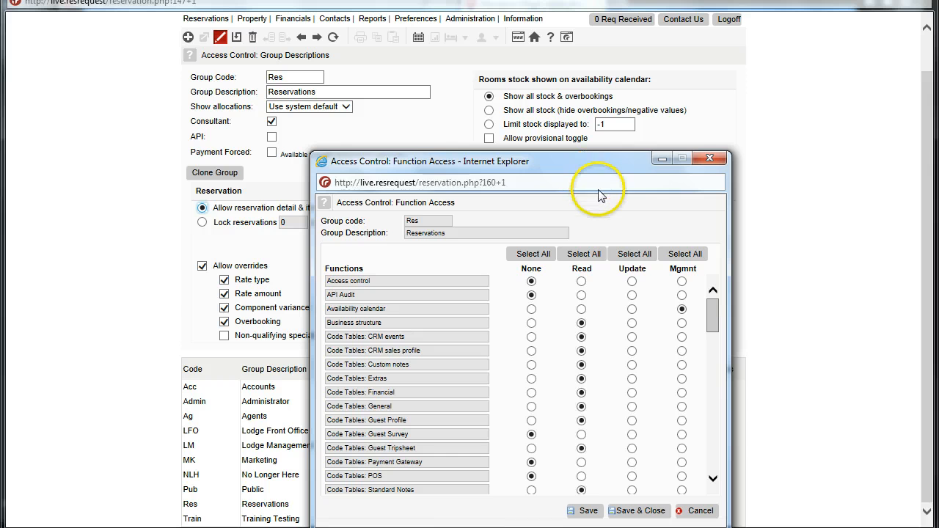
pyautogui.click(130, 210)
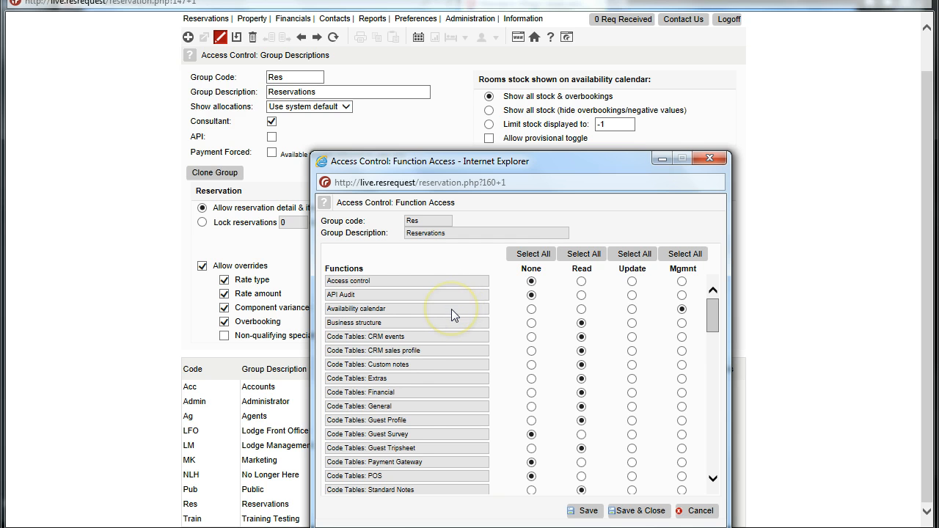
pyautogui.scroll(-15, 452, 310)
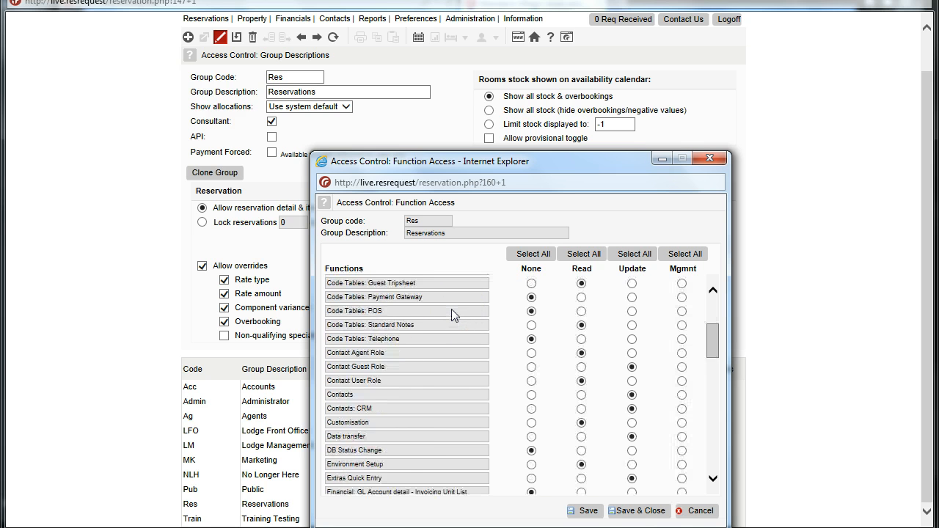
pyautogui.scroll(-10, 452, 311)
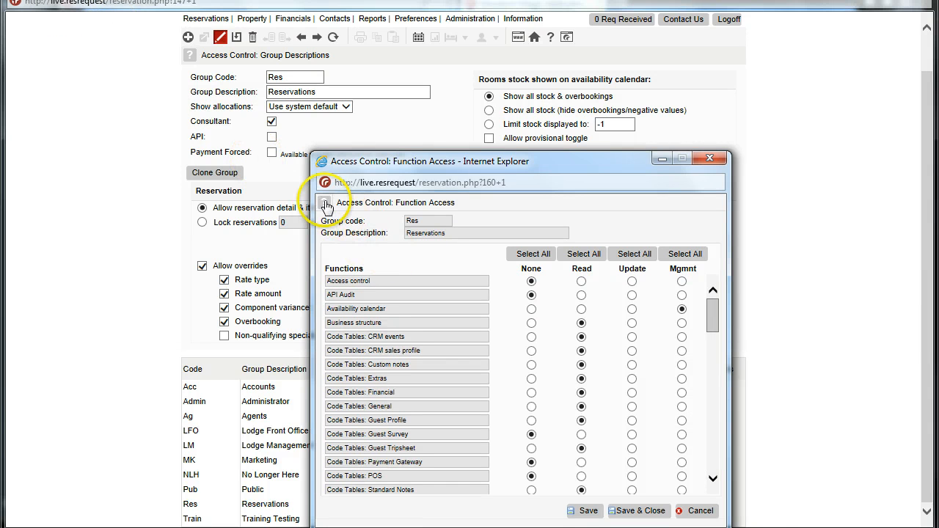
# Read the help on allocating Access Control function rights and close it.
pyautogui.click(326, 204)
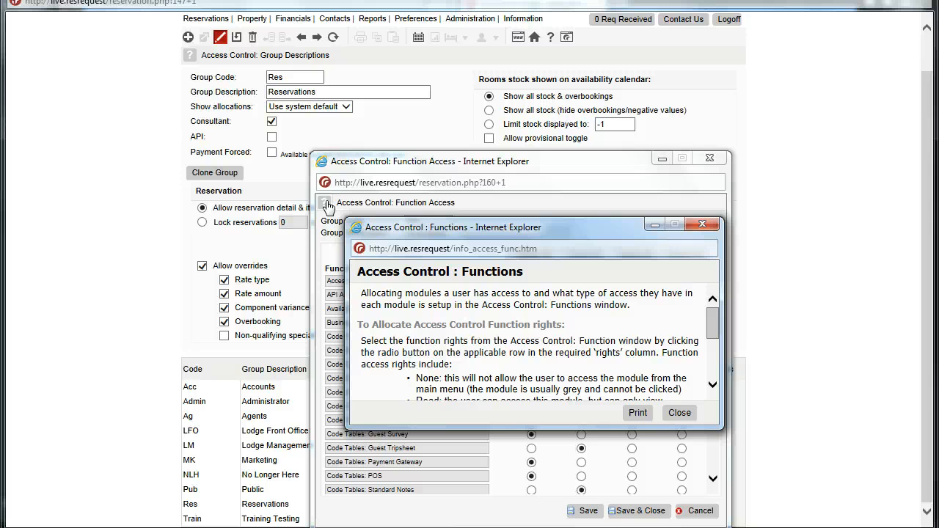
pyautogui.click(712, 329)
pyautogui.moveTo(712, 329); pyautogui.dragTo(709, 303)
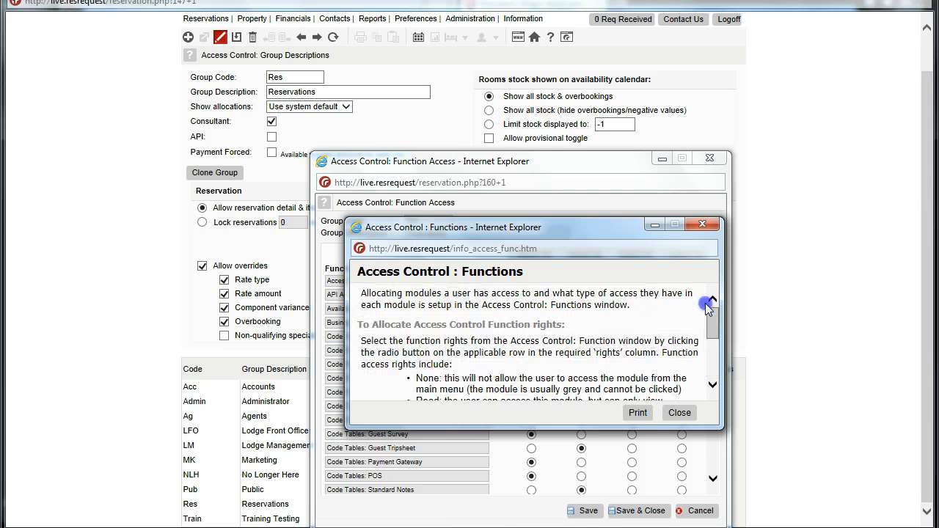
pyautogui.click(680, 413)
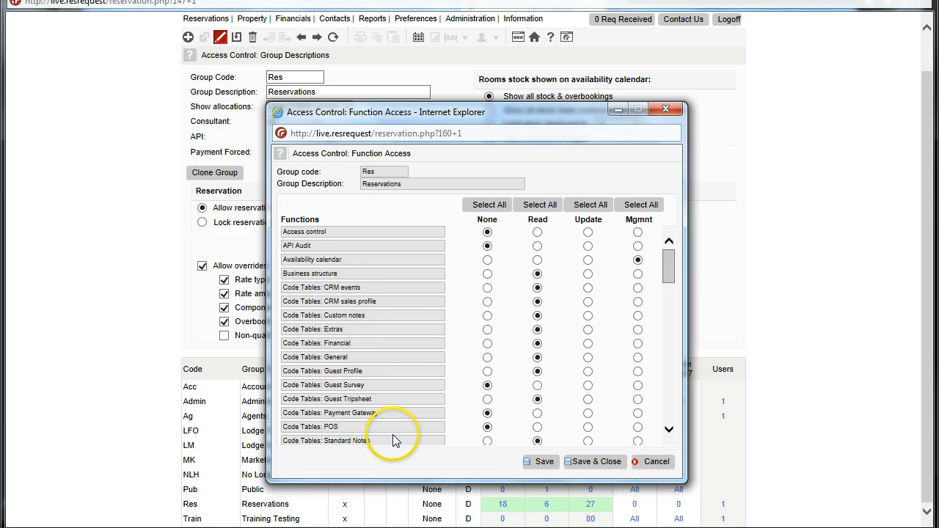
# Set Code Tables: Financial and Code Tables: General to Read for the Reservations group and save its function access.
pyautogui.scroll(-2, 415, 342)
pyautogui.scroll(-8, 414, 341)
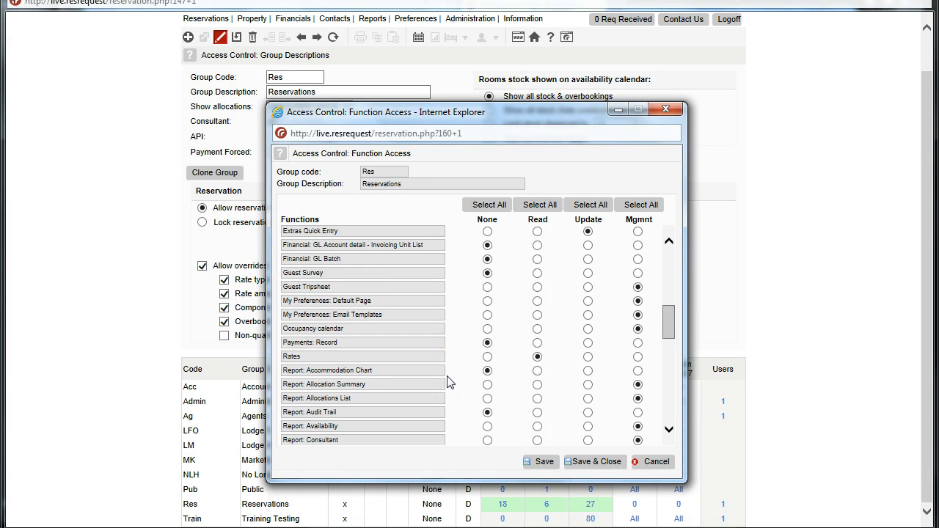
pyautogui.scroll(12, 449, 382)
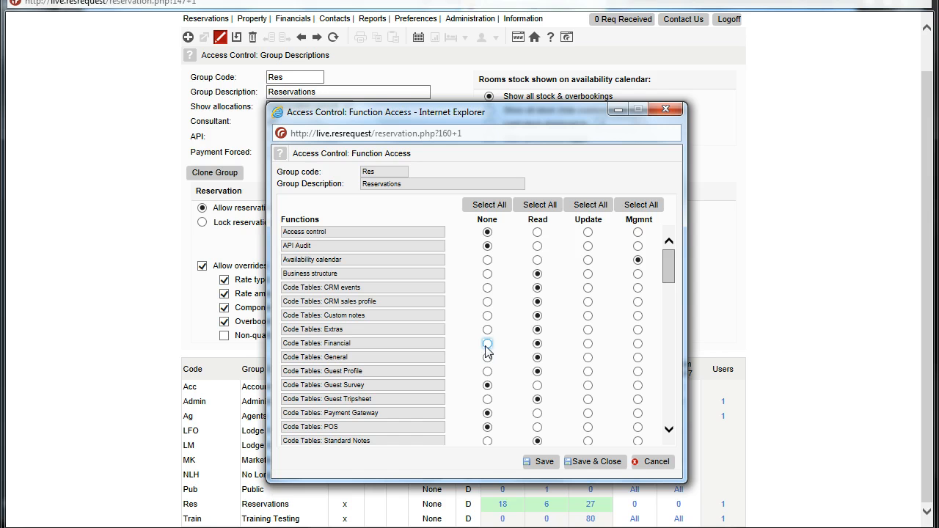
pyautogui.click(538, 345)
pyautogui.click(540, 355)
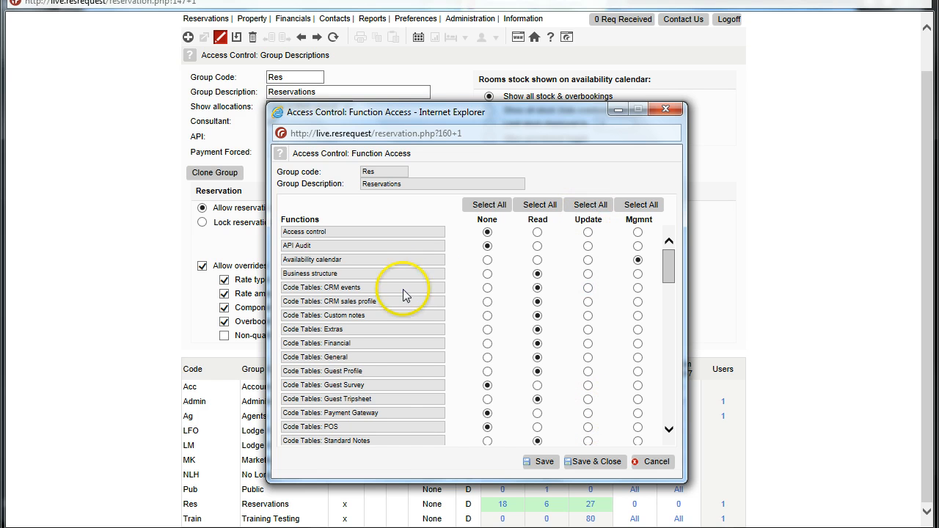
pyautogui.click(587, 463)
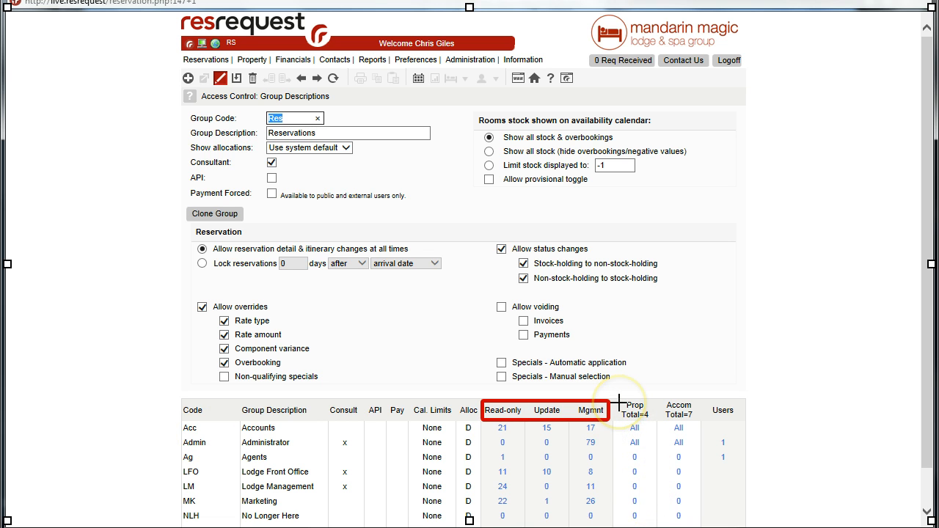
# Give the Lodge Front Office group access to all properties and accommodation types, then save and close the access window.
pyautogui.moveTo(619, 402); pyautogui.dragTo(699, 421)
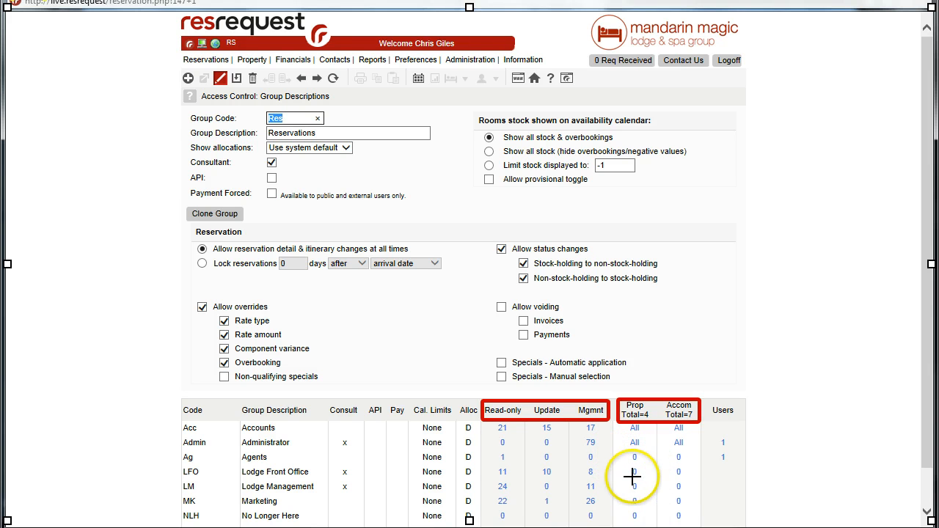
pyautogui.click(663, 474)
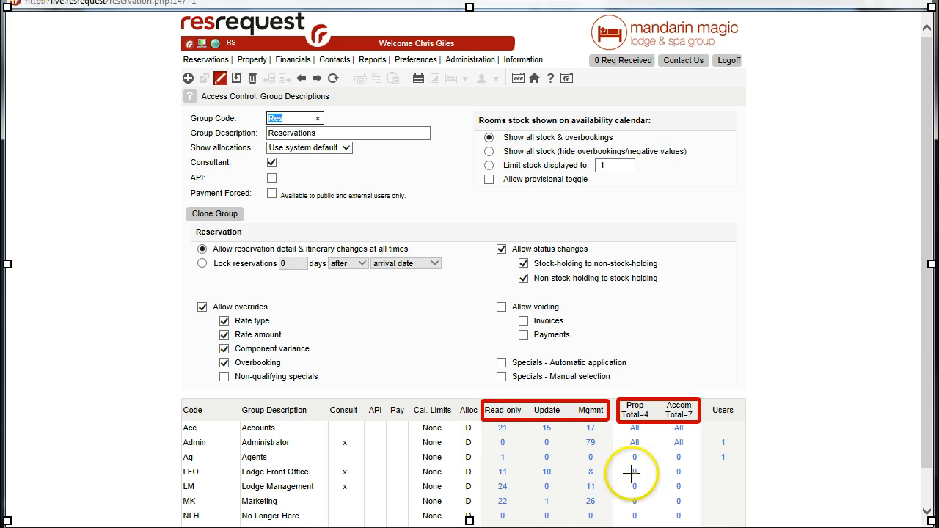
pyautogui.click(667, 474)
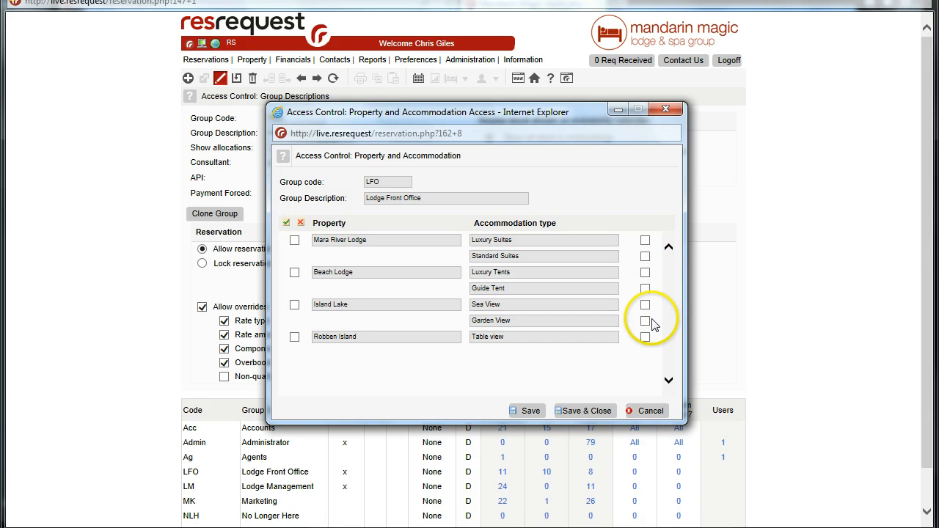
pyautogui.click(286, 223)
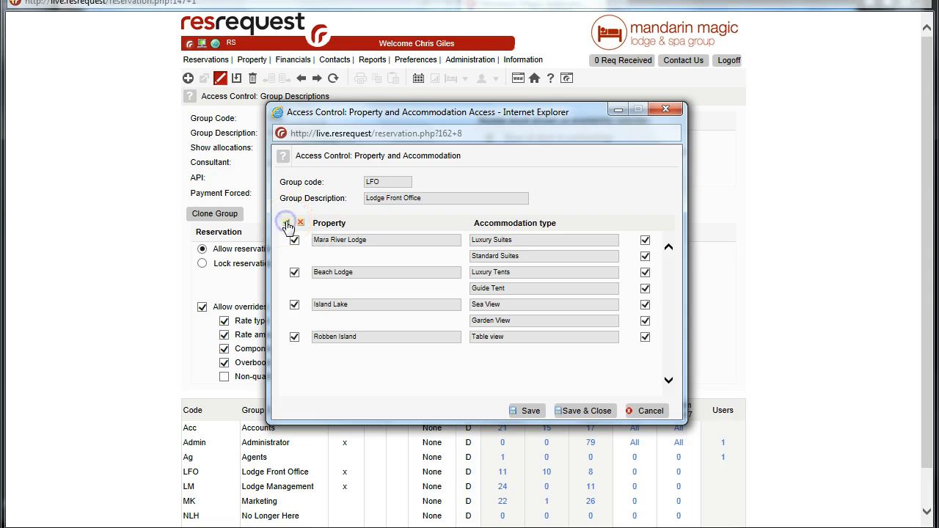
pyautogui.click(593, 413)
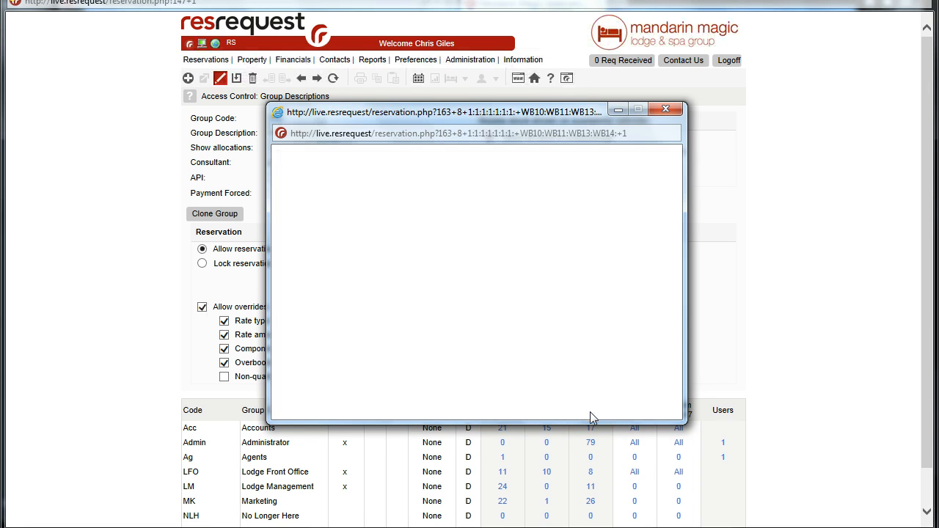
pyautogui.click(667, 108)
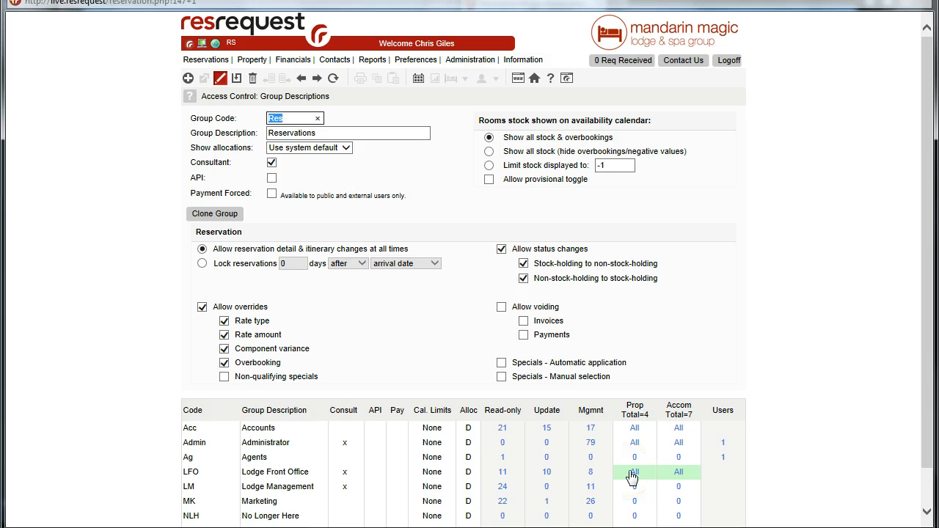
# View the users allocated to the Agents group and close the list.
pyautogui.click(672, 476)
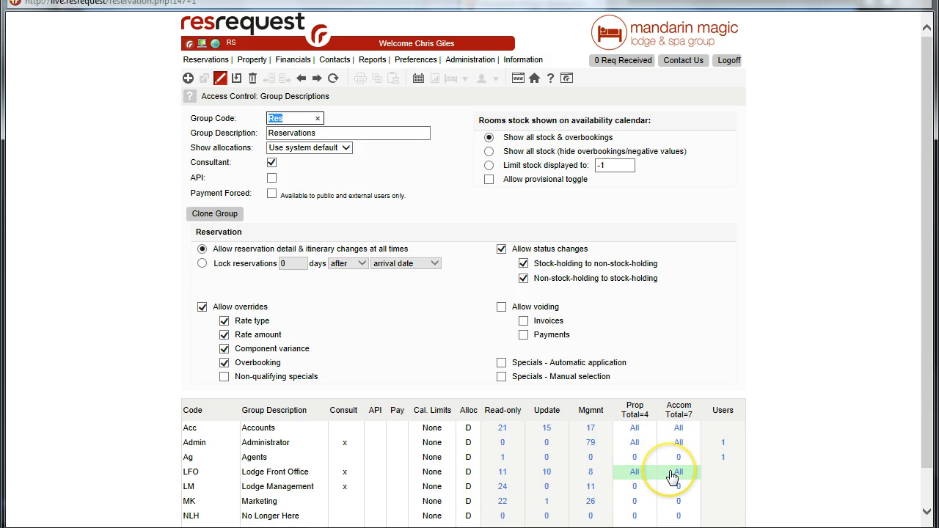
pyautogui.scroll(-2, 470, 293)
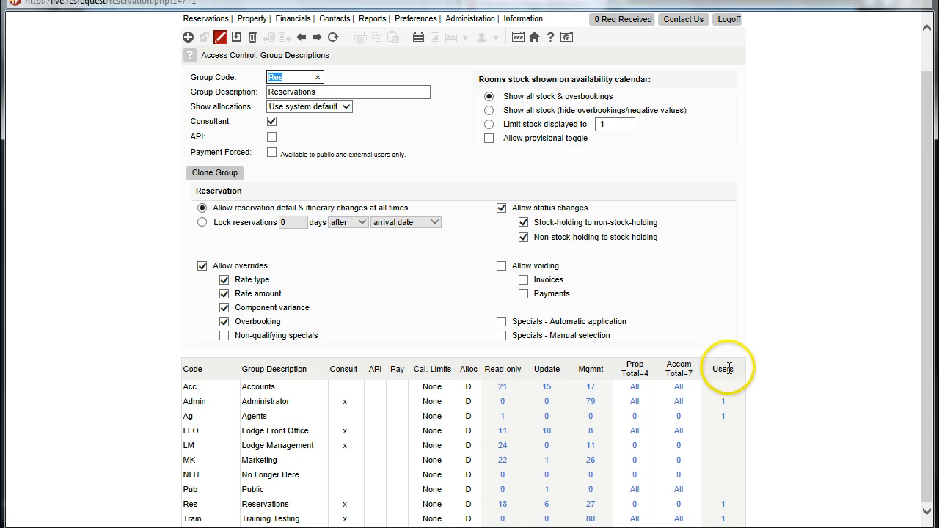
pyautogui.click(723, 418)
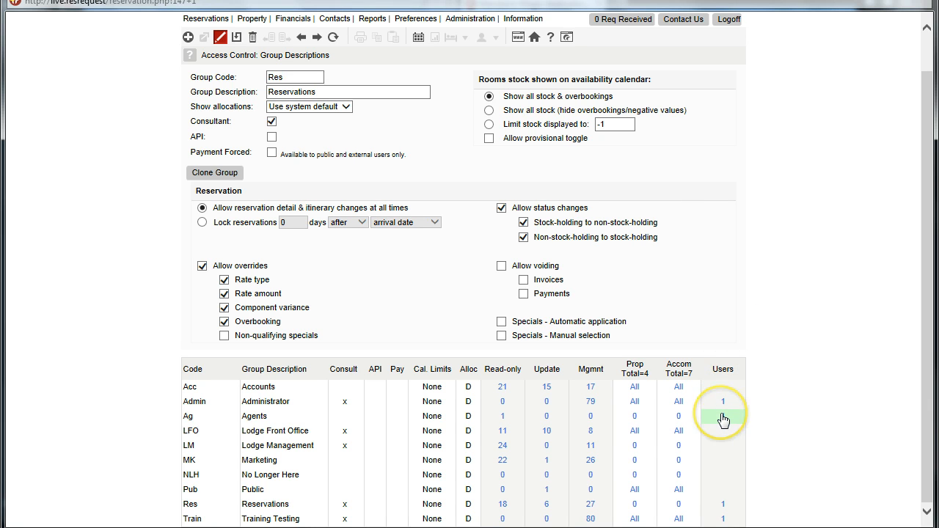
pyautogui.click(721, 419)
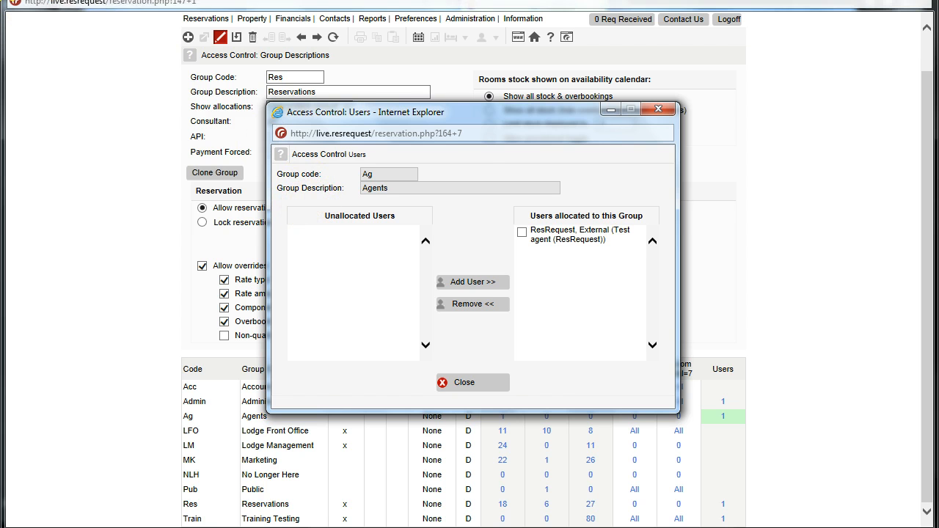
pyautogui.click(34, 3)
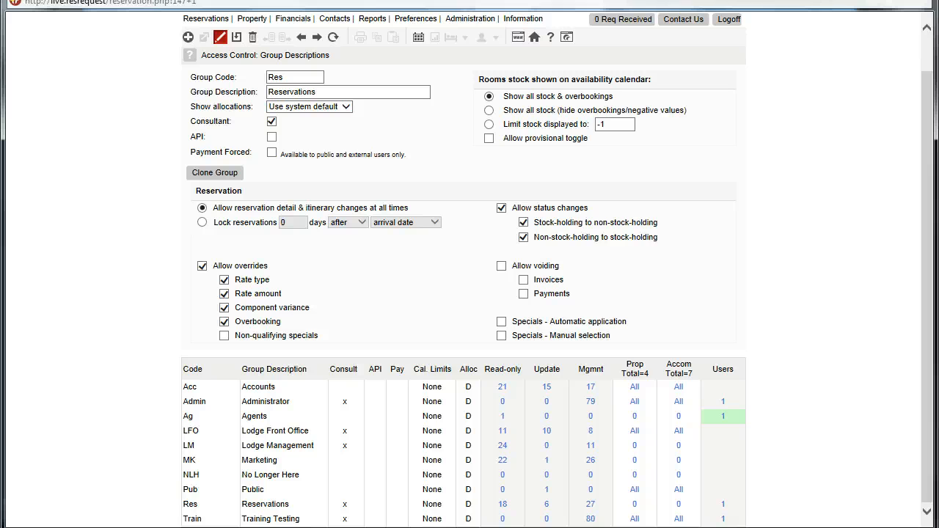